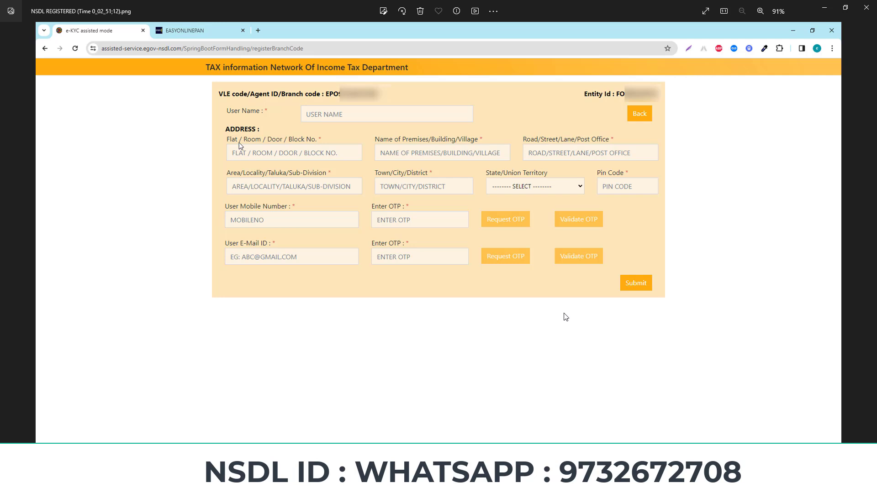
Flip from the registration screenshot to the agent login screenshot and back again.
key("Left")
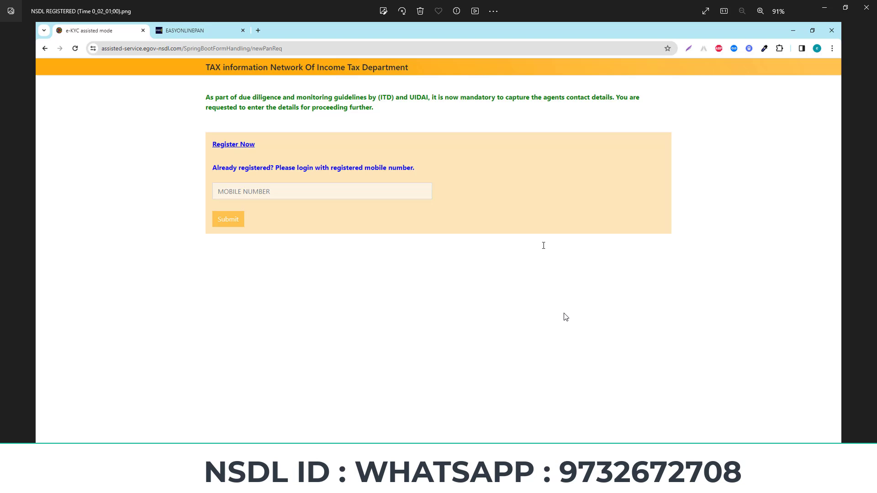
key("Right")
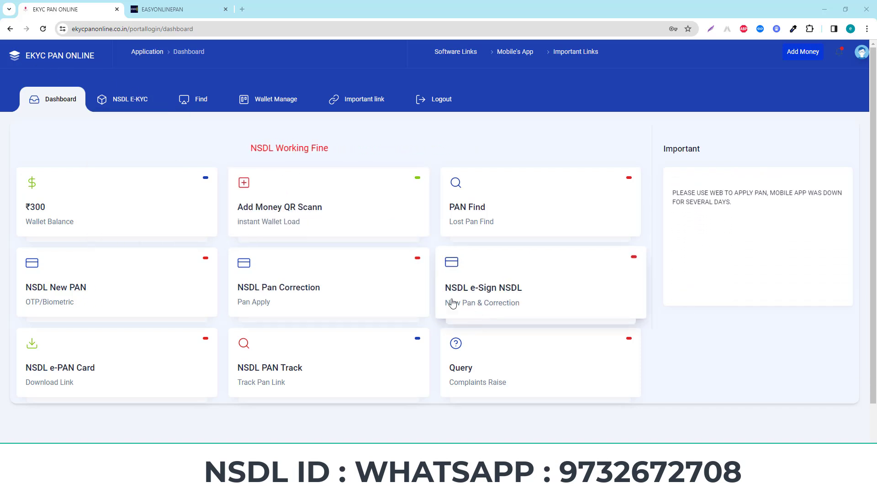
On the EASYONLINEPAN dashboard, highlight the NSDL e-Sign PAN and NSDL e-KYC New PAN services.
left_click(162, 9)
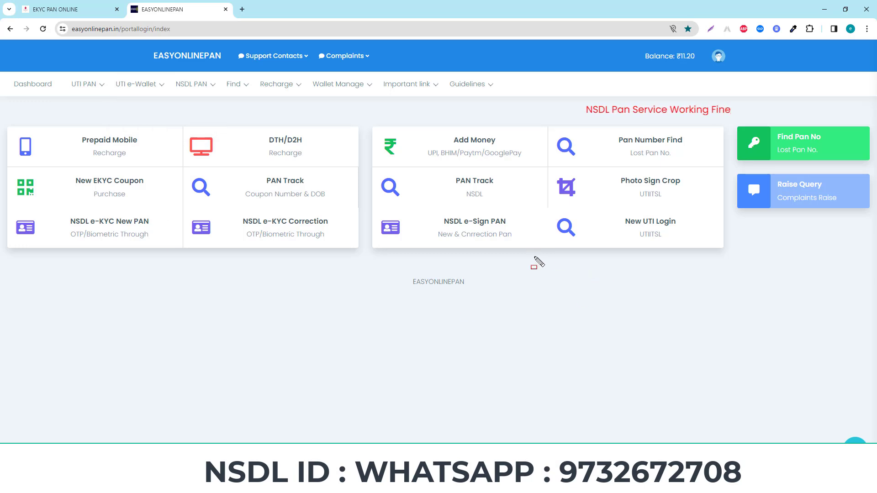
left_click_drag(422, 208, 539, 248)
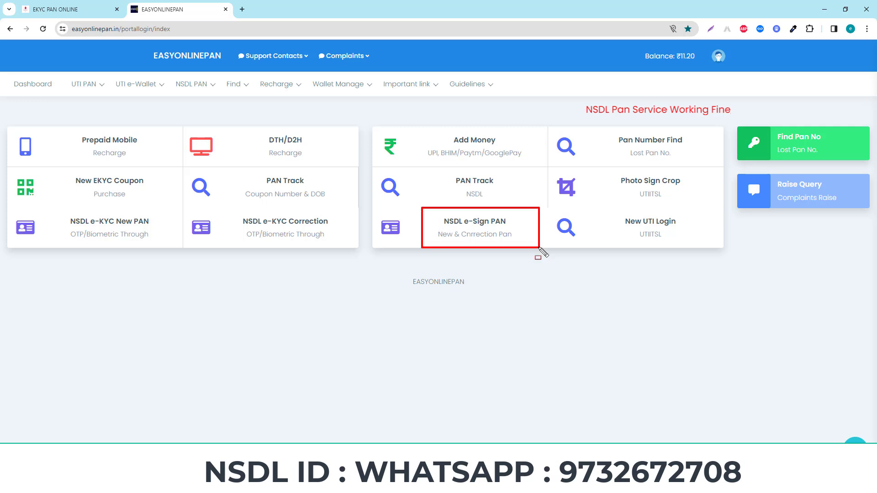
left_click_drag(61, 210, 179, 253)
Back on EKYC PAN ONLINE, compare the NSDL services and open the NSDL e-Sign NSDL form.
left_click(50, 9)
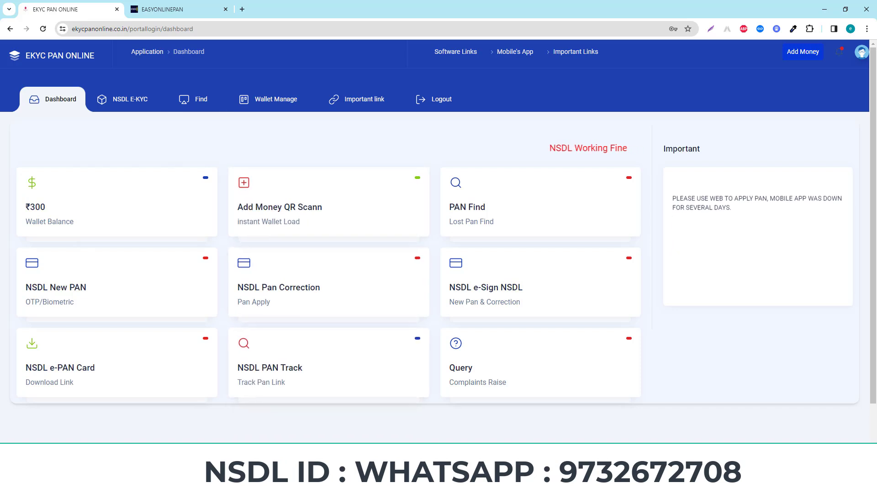
mouse_move(436, 253)
left_mouse_down()
mouse_move(537, 308)
mouse_move(577, 319)
left_mouse_up()
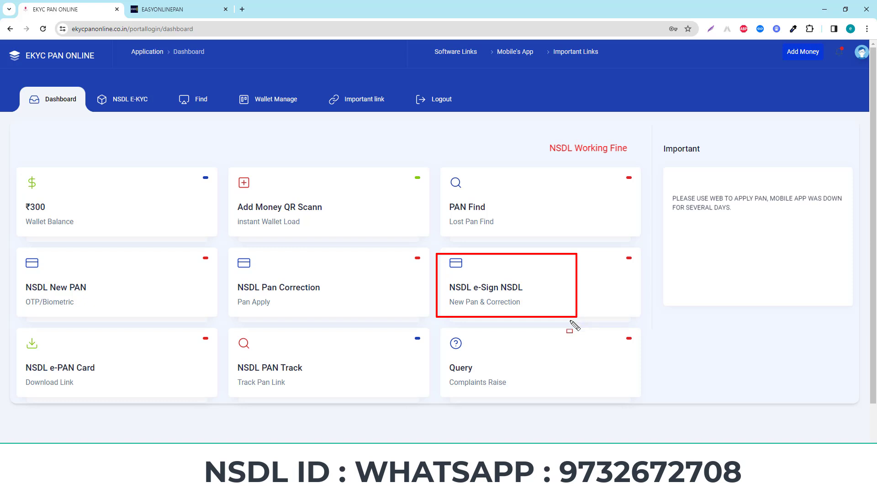
mouse_move(11, 254)
left_mouse_down()
mouse_move(86, 300)
mouse_move(181, 330)
mouse_move(186, 318)
left_mouse_up()
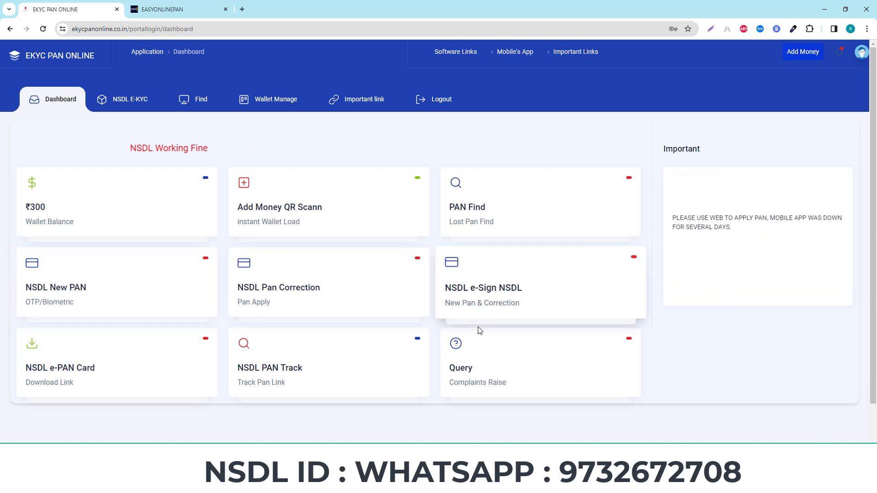
left_click(480, 290)
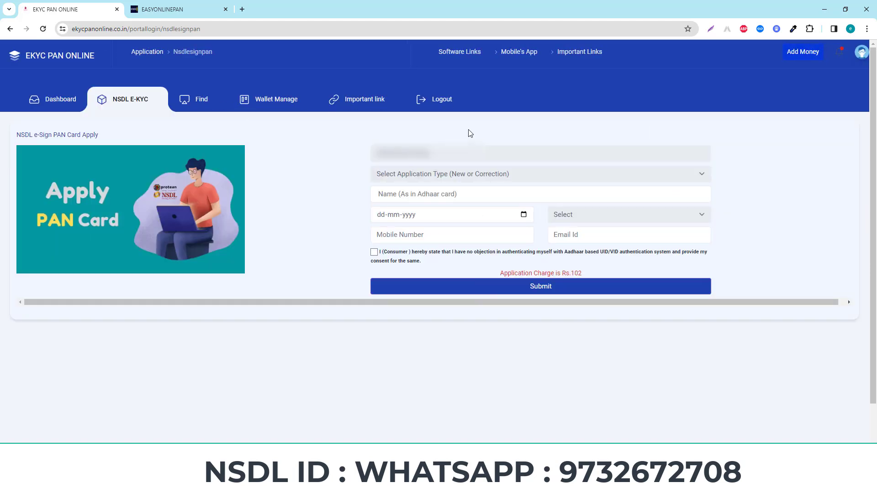
Choose New PAN Card Application (FORM 49A) and mark the name, birth date, mobile, e-mail and consent fields.
left_click(402, 176)
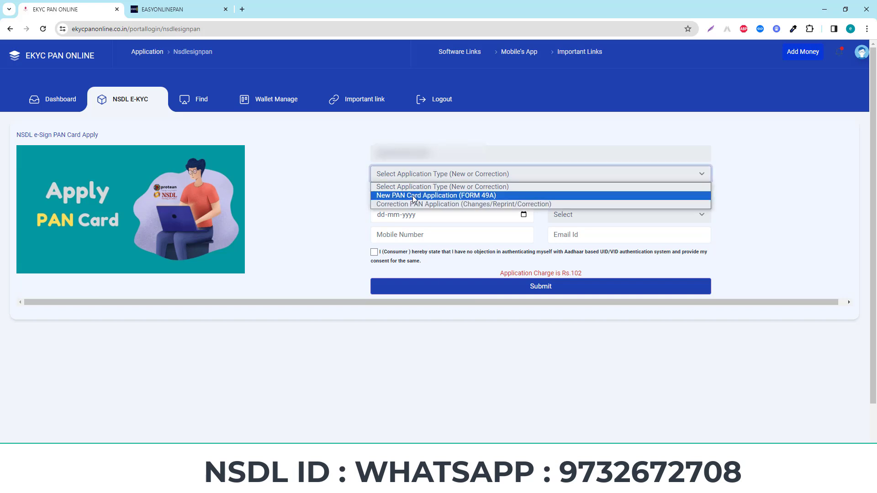
left_click(455, 196)
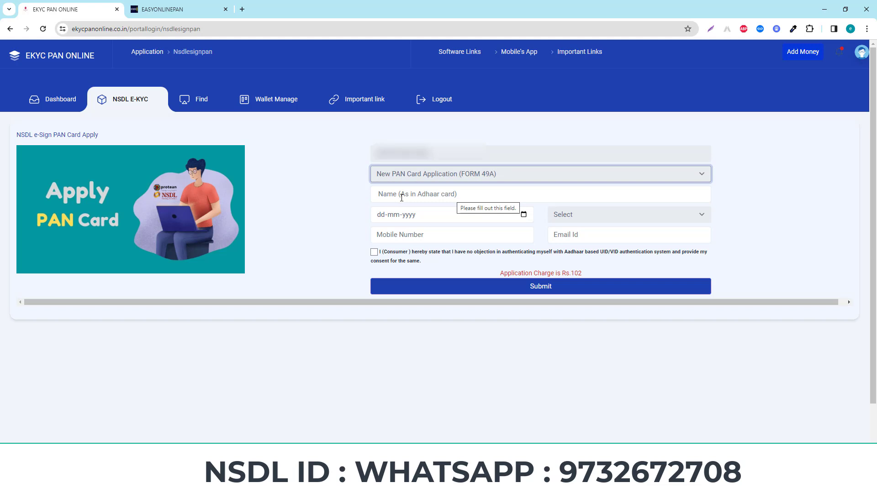
left_click_drag(366, 185, 487, 203)
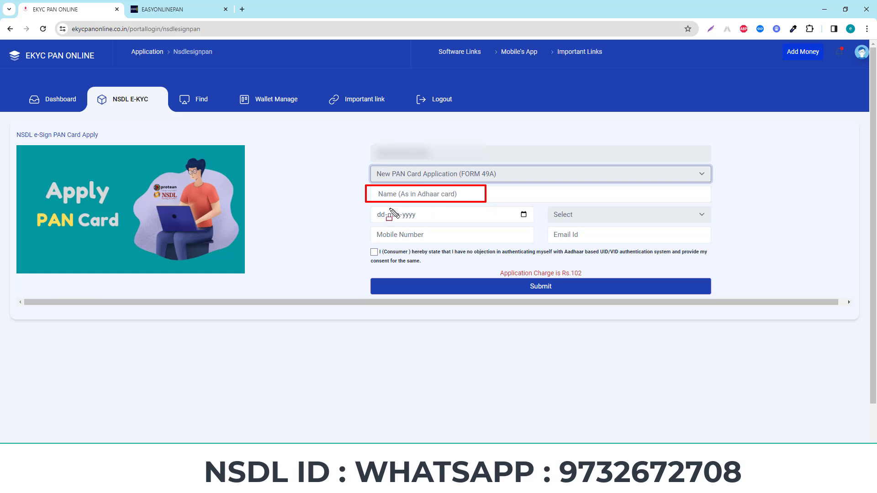
mouse_move(369, 206)
left_mouse_down()
mouse_move(471, 233)
mouse_move(464, 223)
left_mouse_up()
left_click_drag(545, 205, 621, 223)
left_click_drag(365, 226, 471, 240)
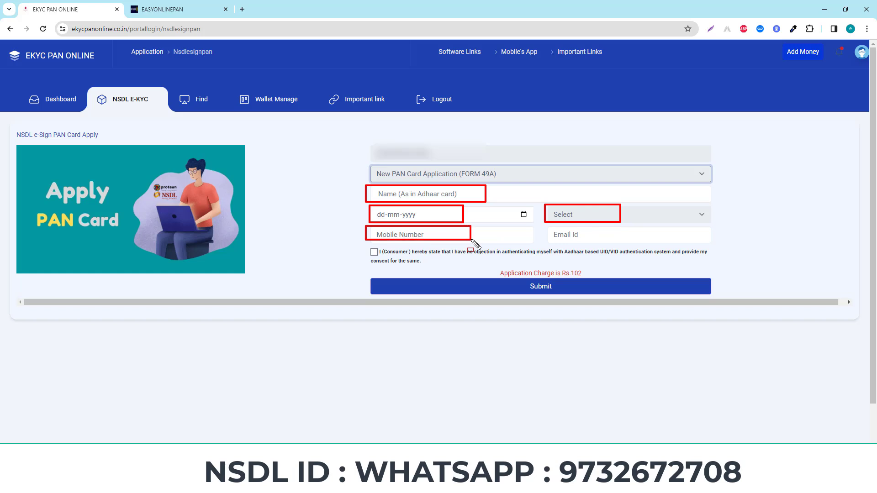
left_click_drag(550, 224, 620, 242)
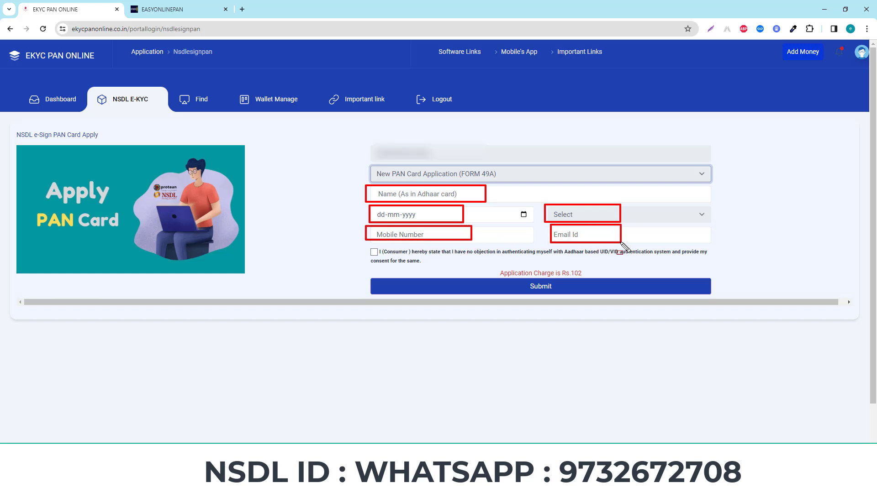
left_click_drag(355, 243, 419, 262)
left_click_drag(515, 275, 588, 303)
key("Escape")
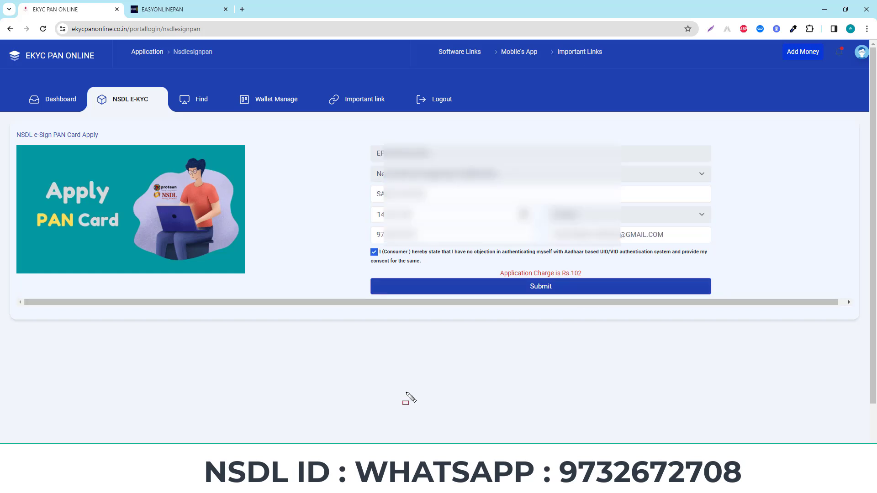
Highlight the filled-in application type, name, date of birth, mobile and e-mail entries.
left_click_drag(629, 332, 635, 336)
left_click_drag(362, 169, 514, 182)
left_click_drag(358, 185, 471, 203)
left_click_drag(368, 217, 439, 206)
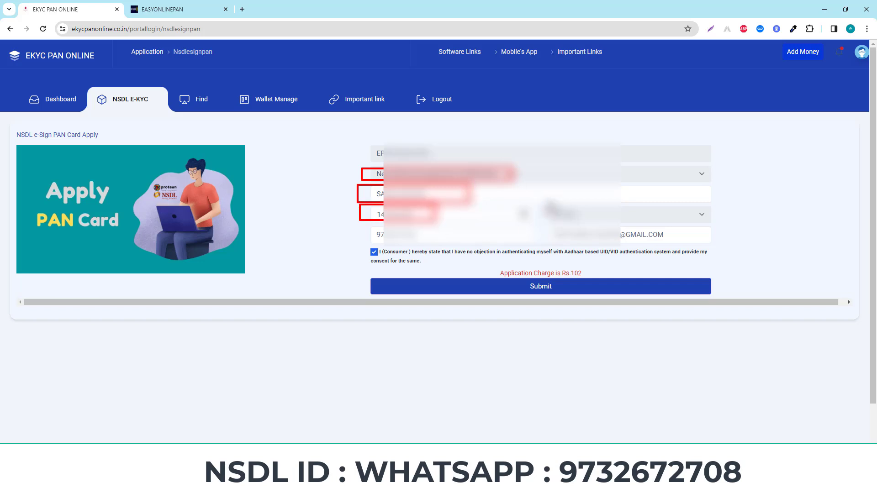
left_click_drag(544, 200, 621, 224)
left_click_drag(370, 224, 454, 247)
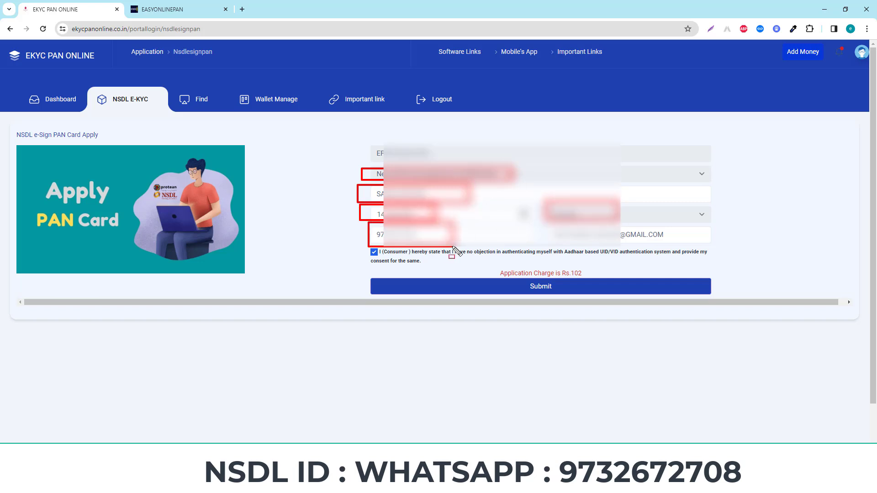
left_click_drag(547, 222, 678, 247)
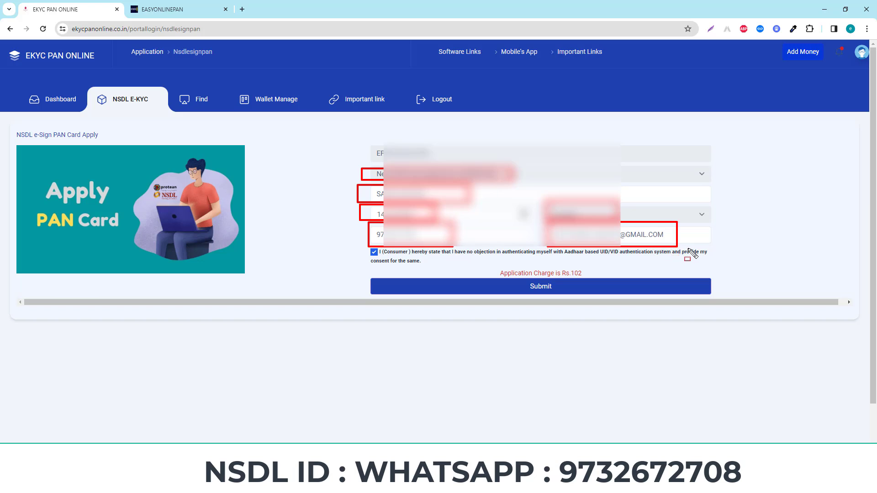
key("Escape")
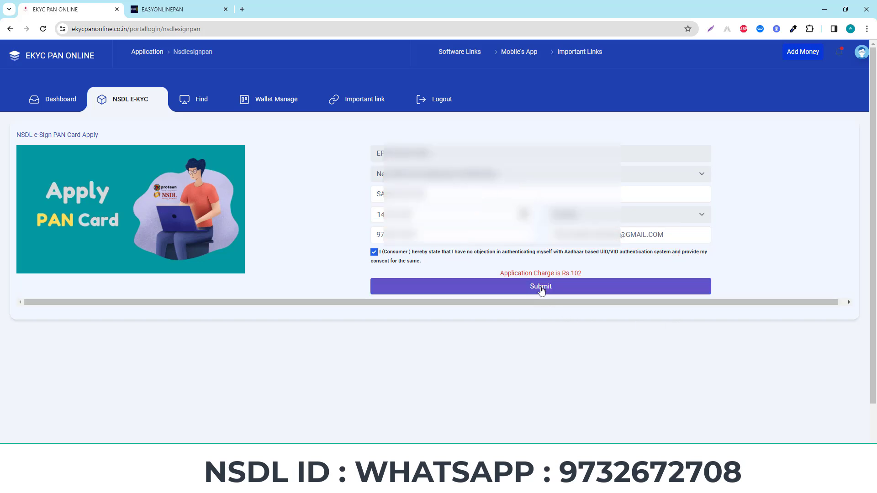
Submit the filled PAN application and highlight the green due-diligence notice on the NSDL page.
left_click(541, 287)
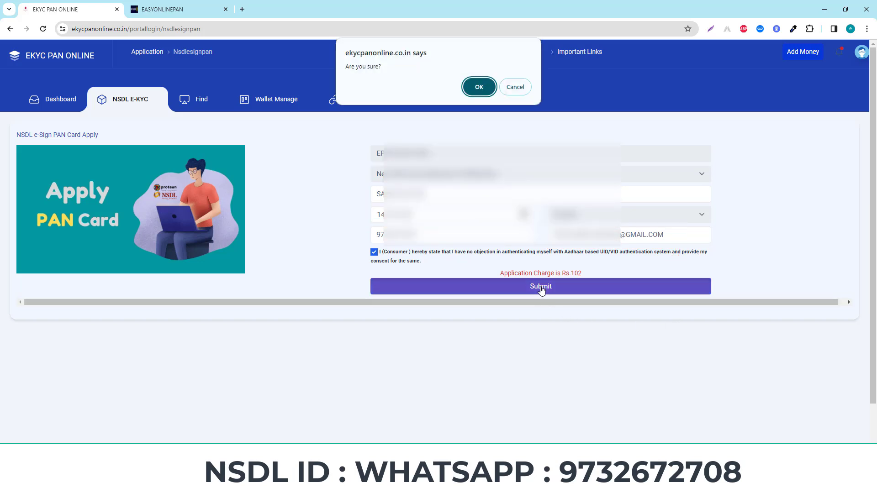
left_click(479, 87)
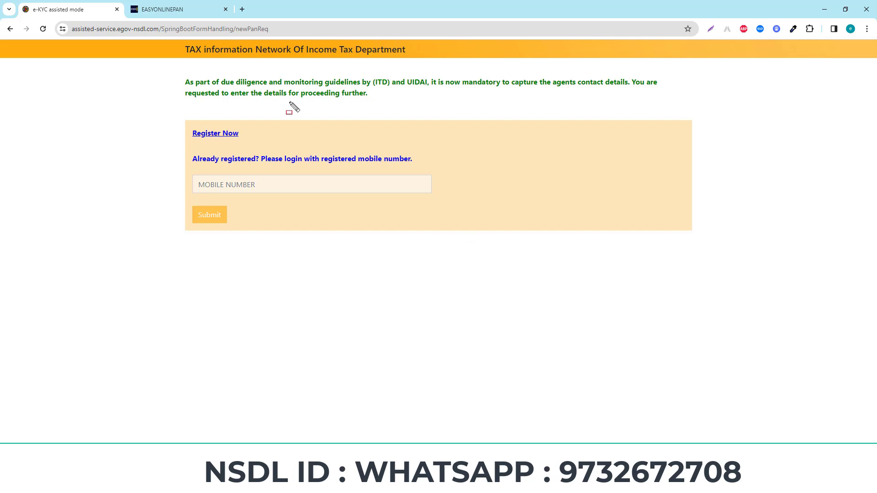
left_click_drag(170, 68, 249, 91)
left_click_drag(635, 116, 703, 107)
Highlight the Register Now link, then undo and clear the annotation.
left_click_drag(178, 119, 265, 148)
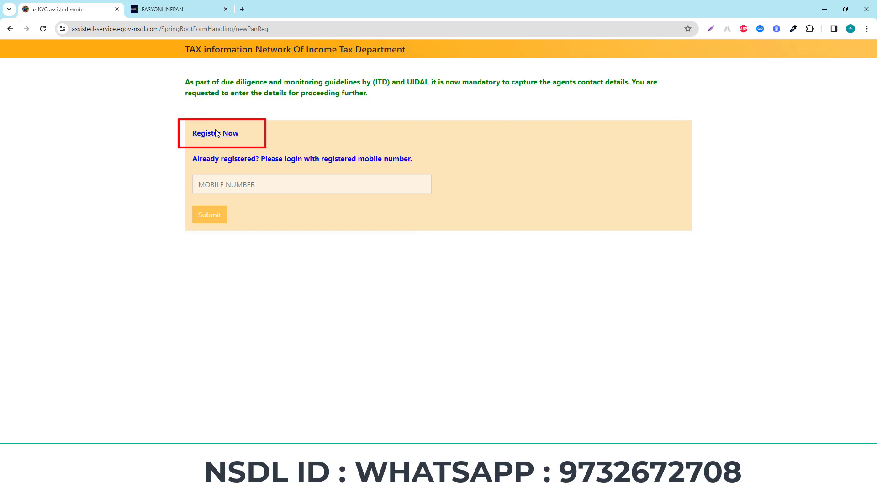
left_click_drag(180, 116, 272, 151)
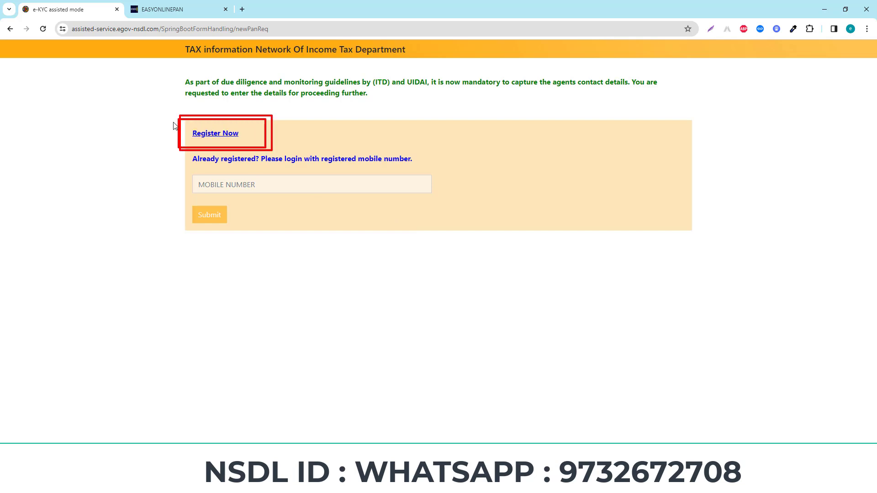
key("ctrl+z")
key("Escape")
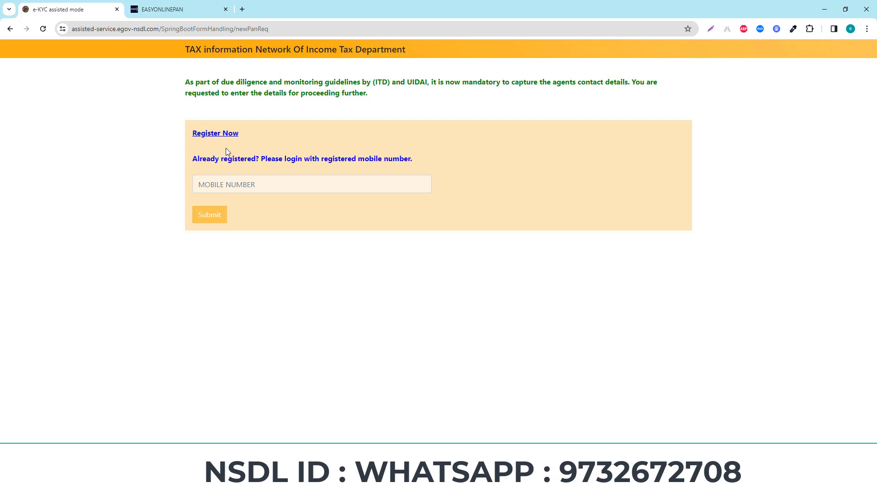
Start a new agent registration and enter the agent's user name.
left_click(222, 134)
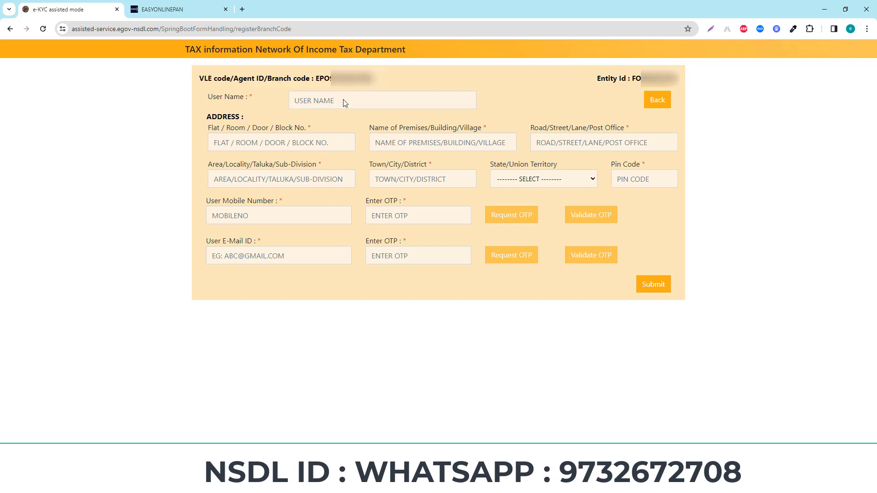
left_click(328, 100)
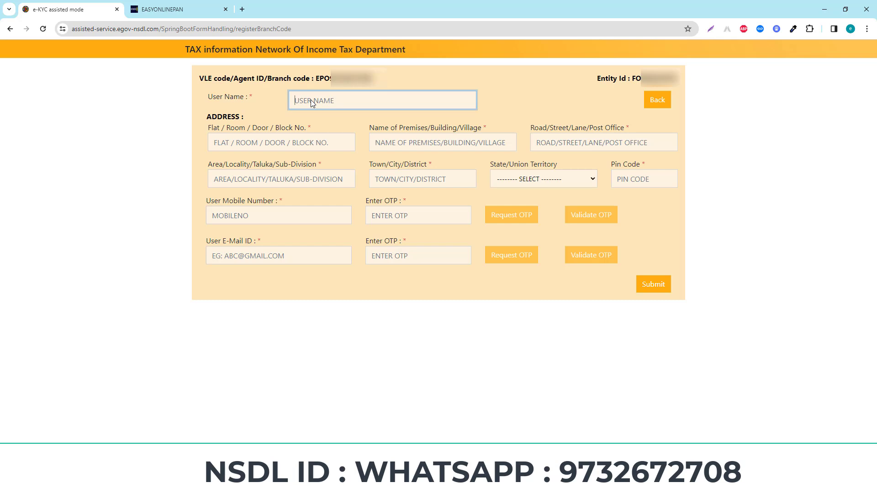
left_click(525, 92)
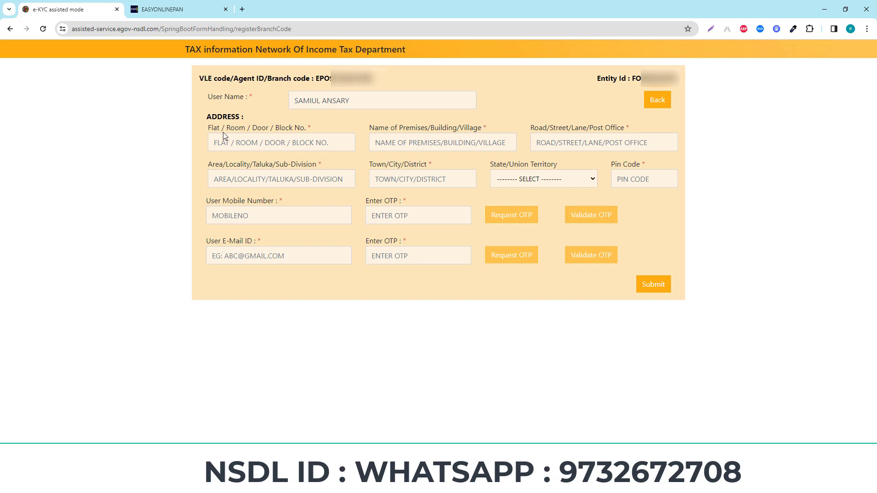
Fill the flat number, building, road/post office, locality and district fields of the agent's address.
mouse_move(207, 129)
left_mouse_down()
mouse_move(259, 151)
mouse_move(357, 151)
left_mouse_up()
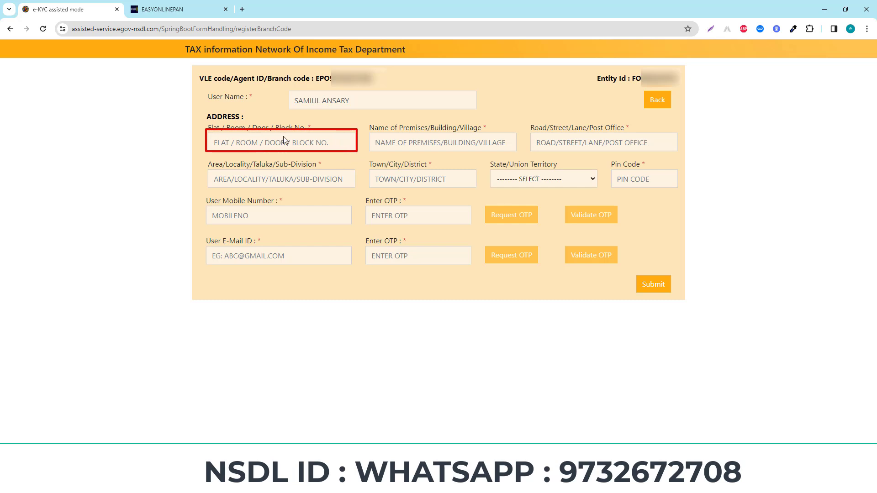
left_click(270, 144)
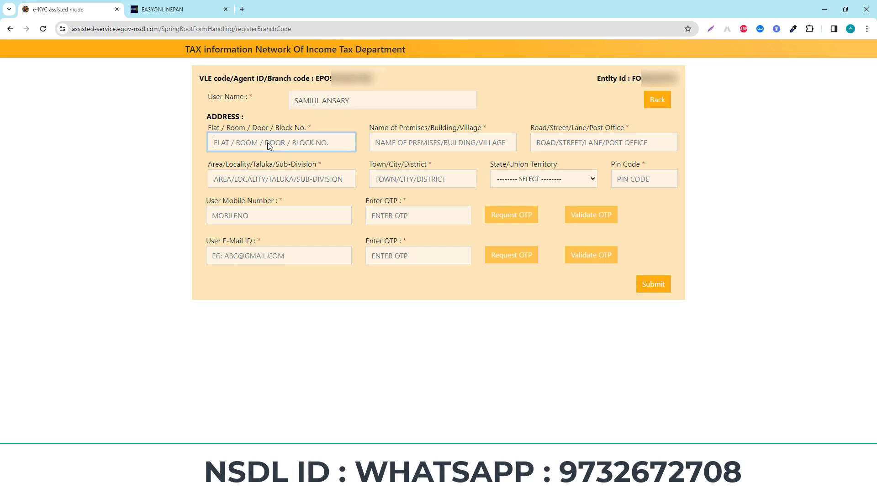
type("D")
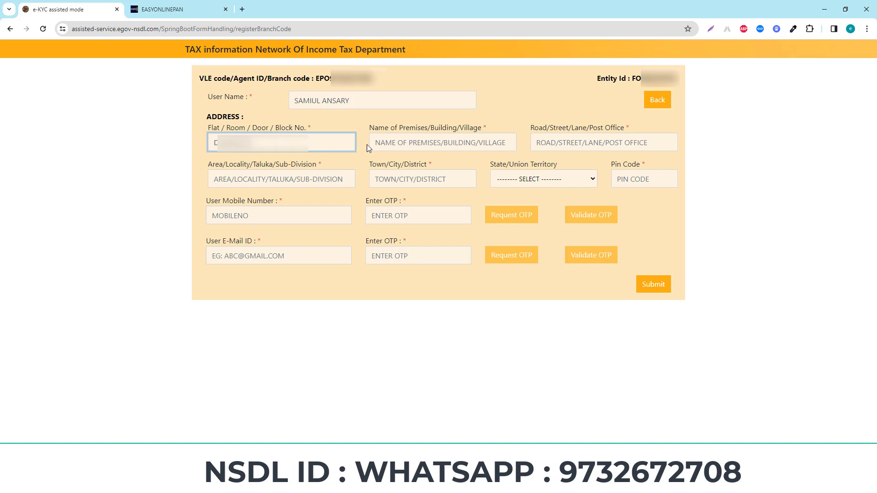
left_click(431, 145)
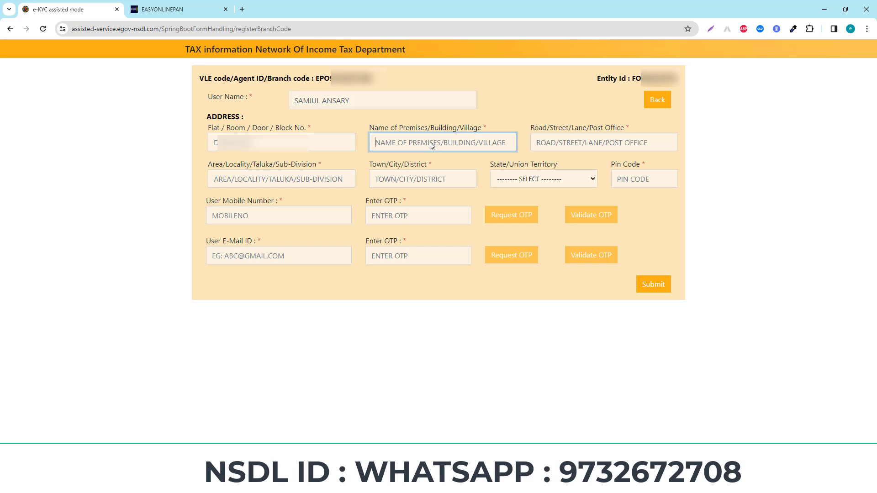
key("ctrl+v")
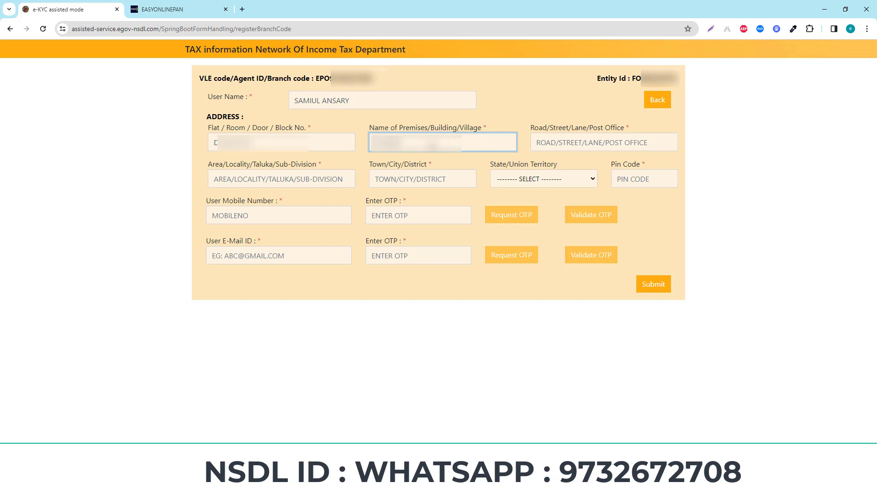
left_click(598, 142)
key("ctrl+v")
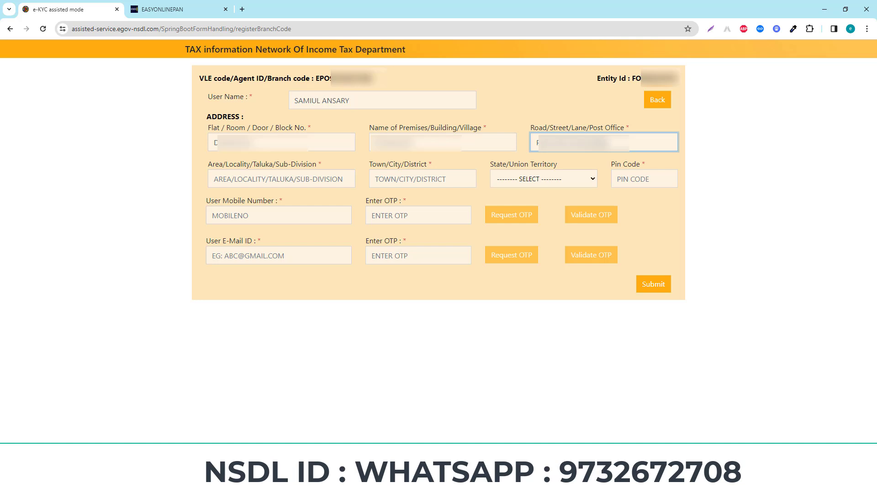
left_click(266, 179)
key("ctrl+v")
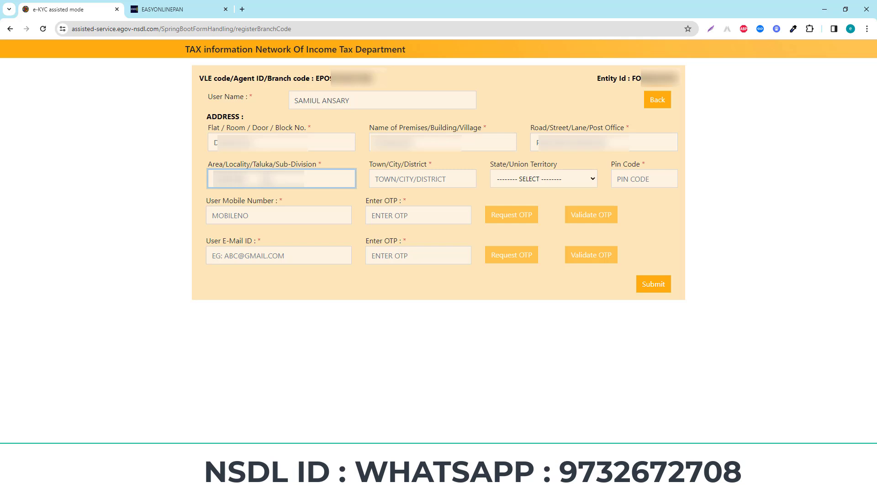
left_click(408, 182)
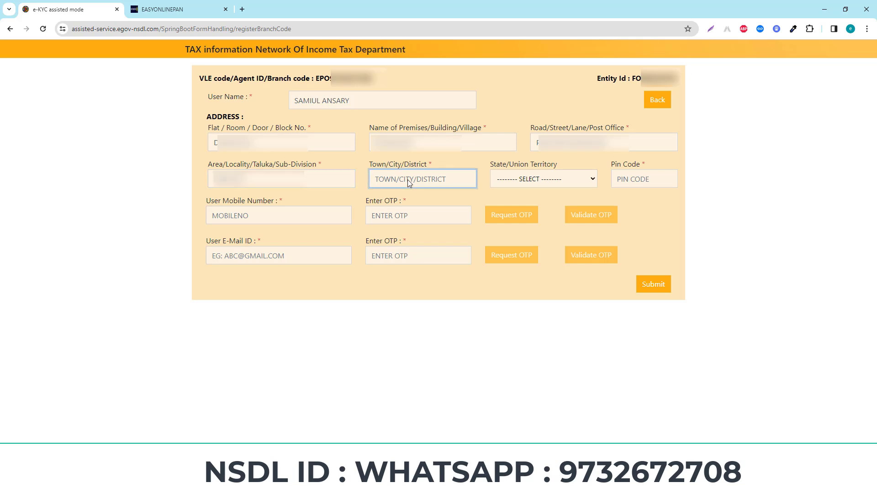
type("NA")
Choose the state, enter the pin code, and mark the remaining contact fields.
left_click(548, 180)
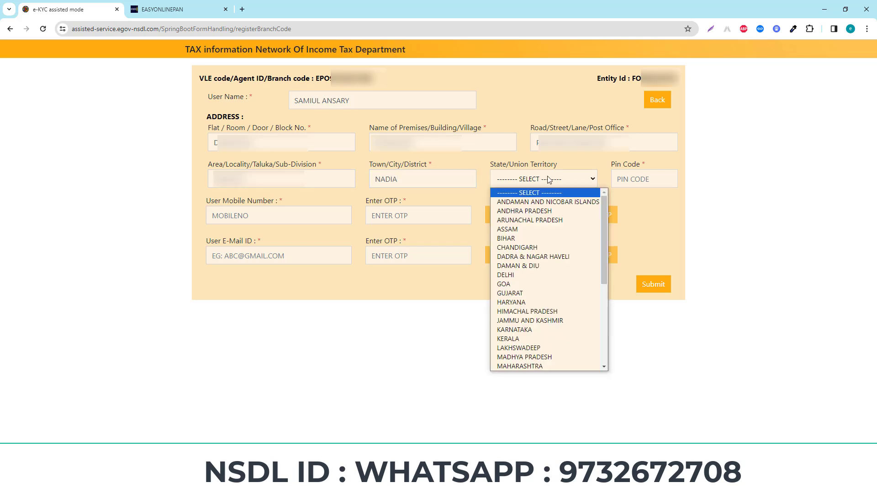
key("w")
key("Return")
type("741101")
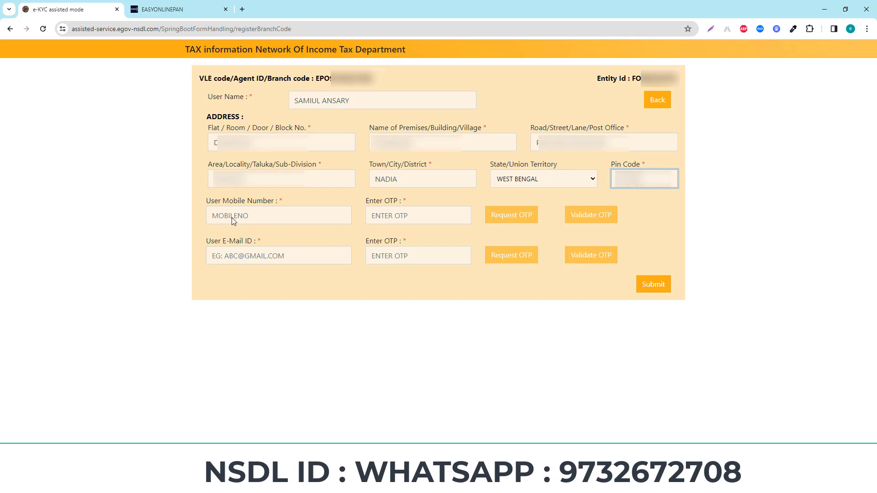
left_click_drag(201, 198, 311, 229)
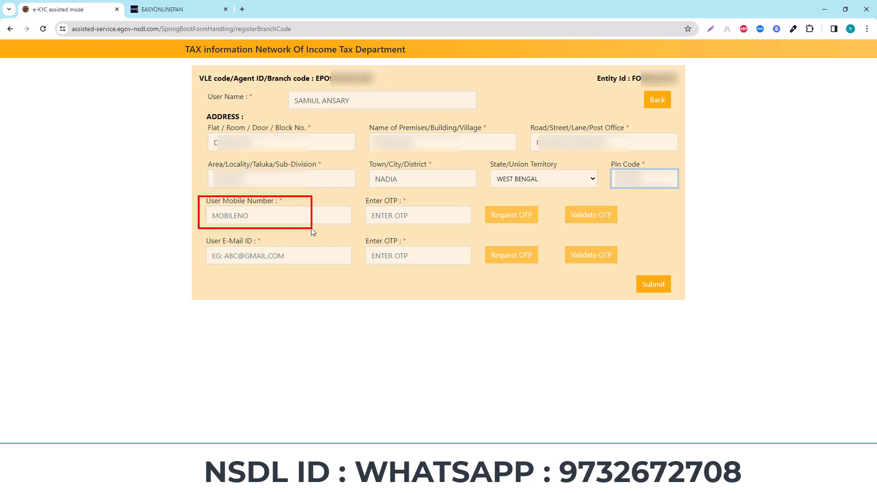
left_click_drag(185, 240, 309, 273)
left_click_drag(355, 192, 436, 231)
left_click_drag(368, 237, 457, 282)
key("Escape")
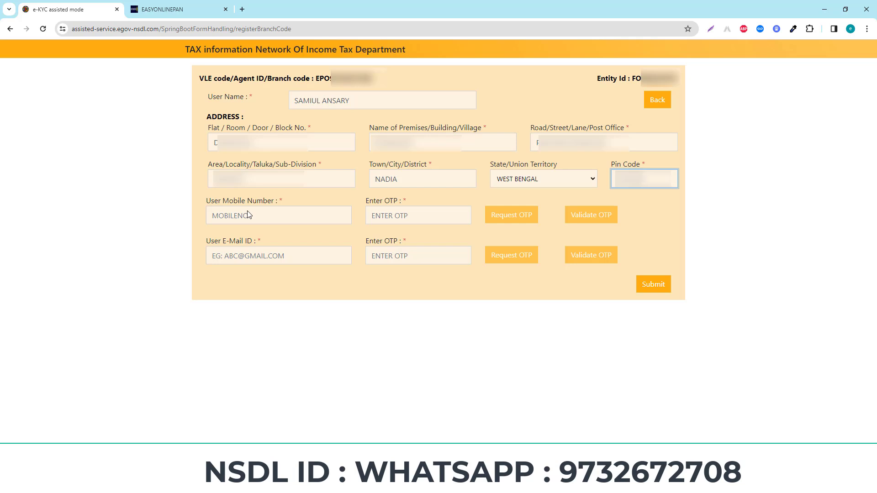
left_click(245, 213)
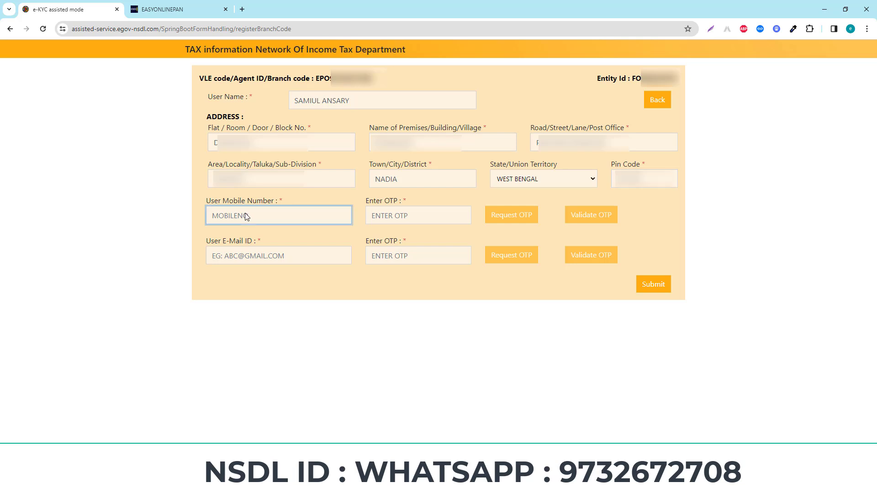
Enter the agent's mobile number, request its OTP, and validate the received code.
key("ctrl+v")
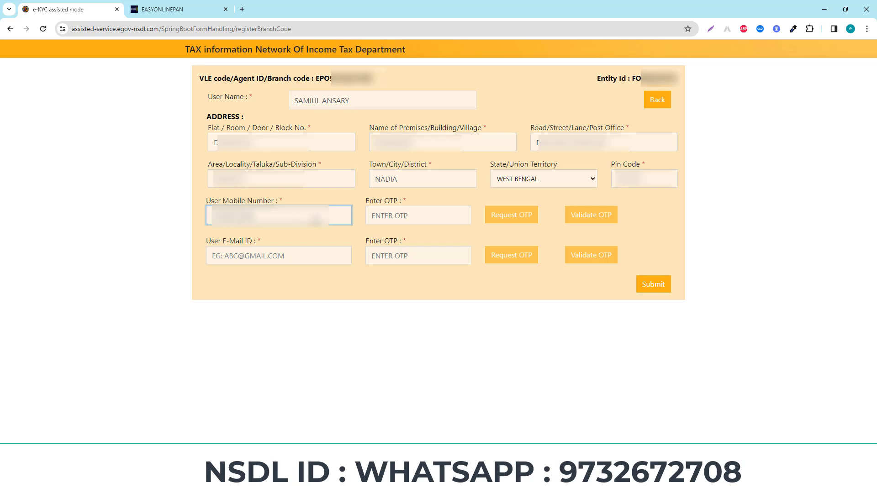
left_click(353, 235)
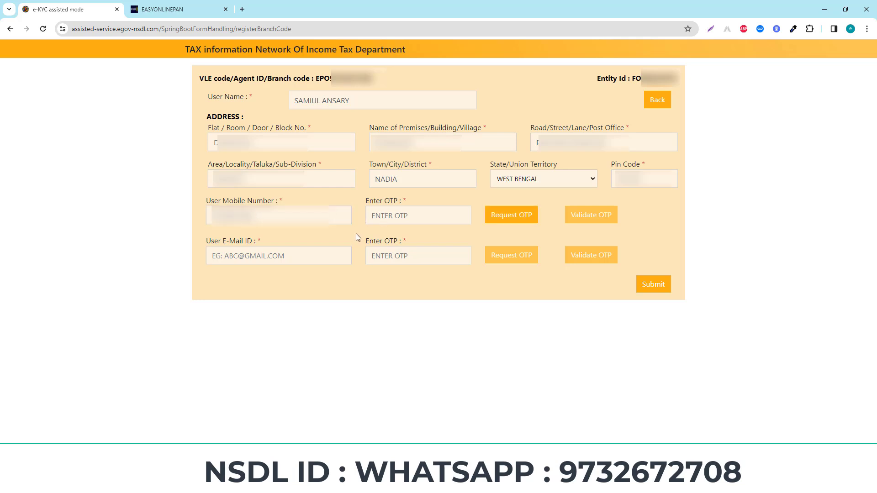
left_click(511, 215)
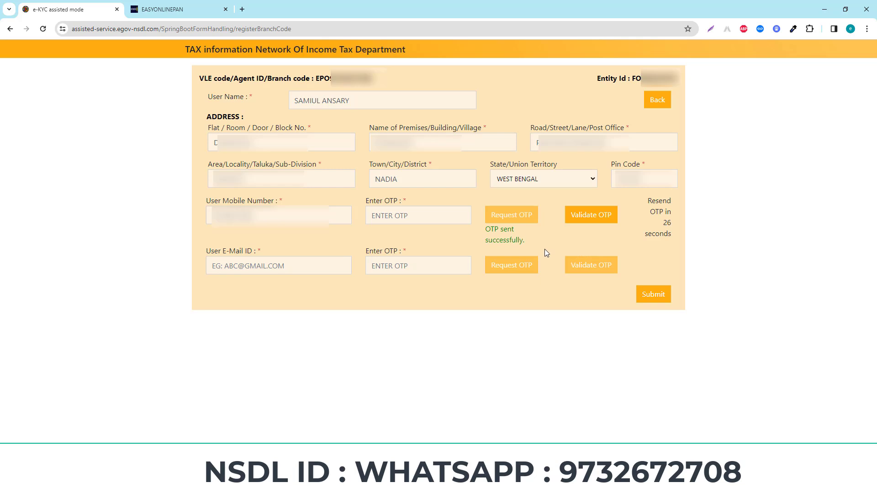
left_click(397, 210)
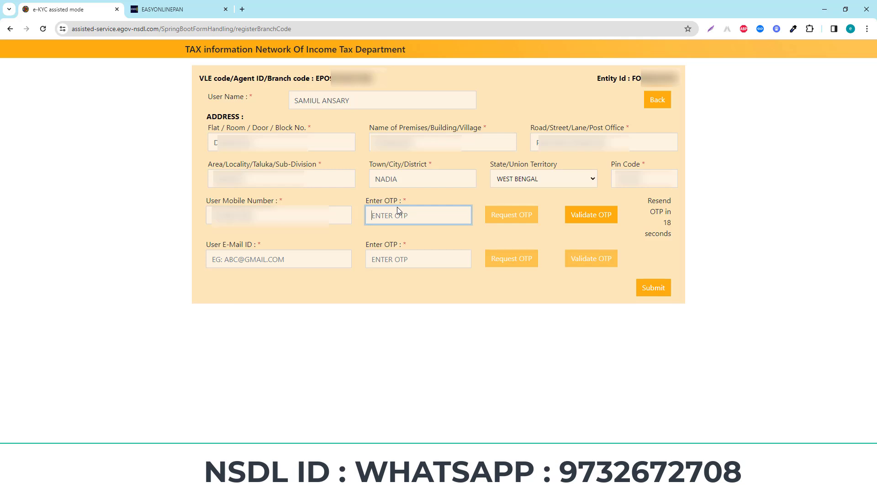
left_click(514, 216)
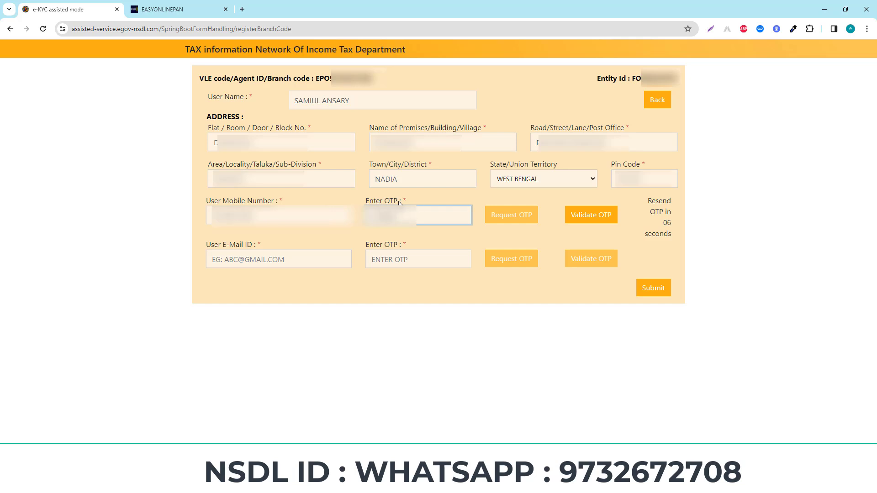
left_click(594, 216)
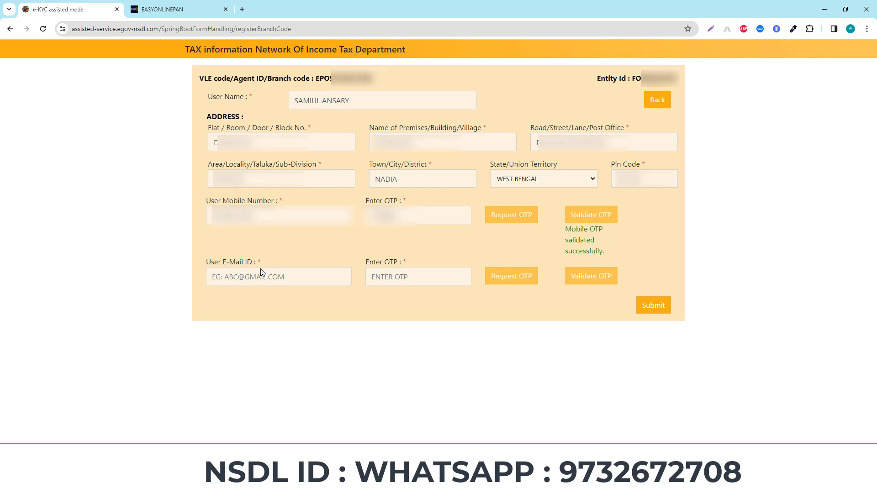
Request an OTP for the agent's e-mail address, enter the received code and validate it.
left_click(222, 277)
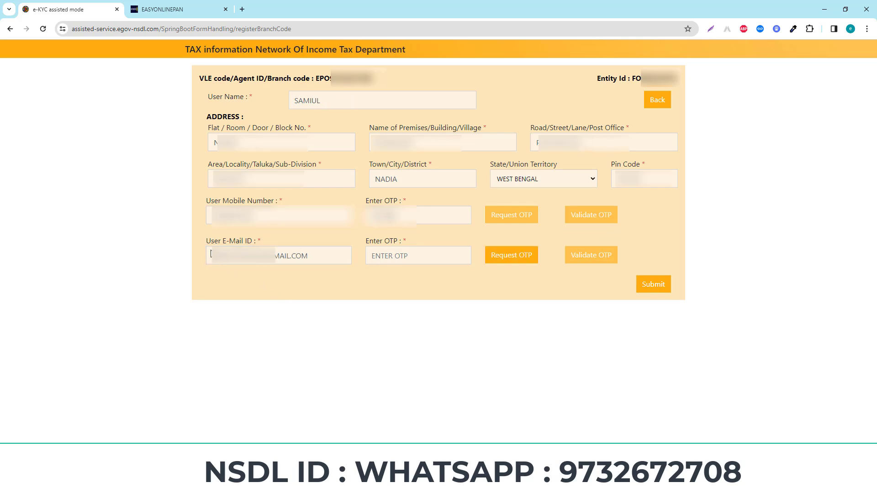
left_click_drag(209, 258, 317, 261)
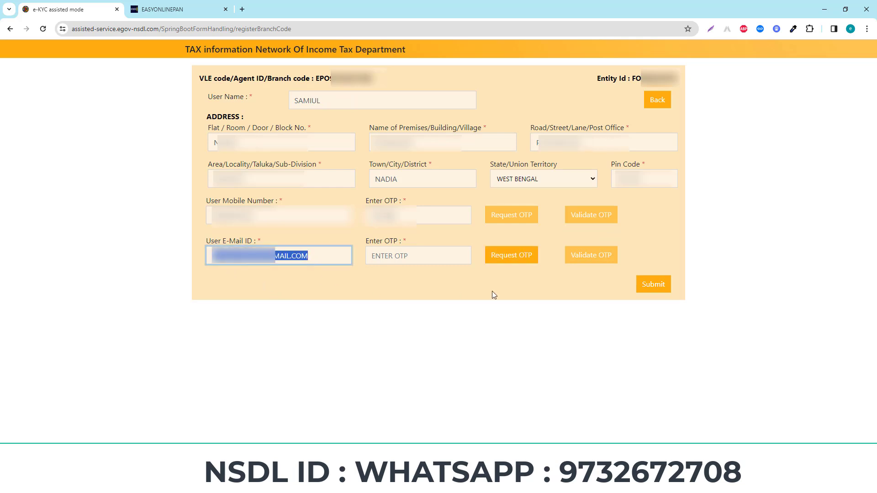
left_click(515, 256)
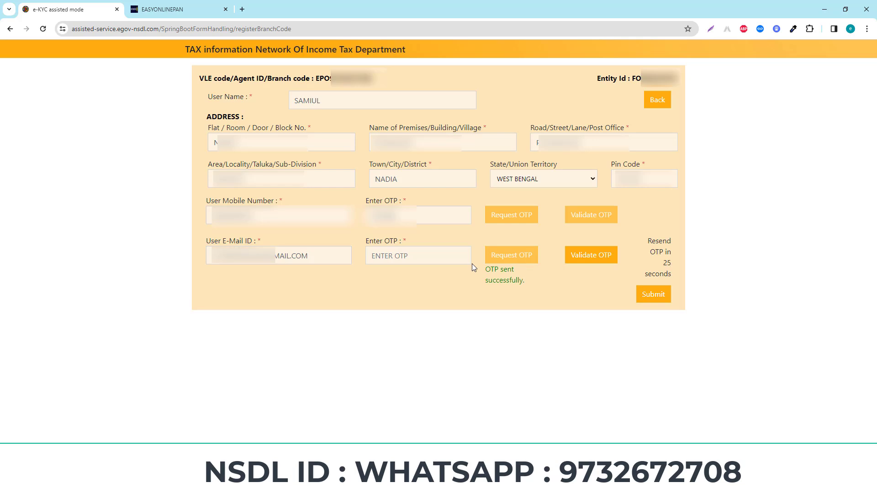
left_click(414, 258)
key("ctrl+v")
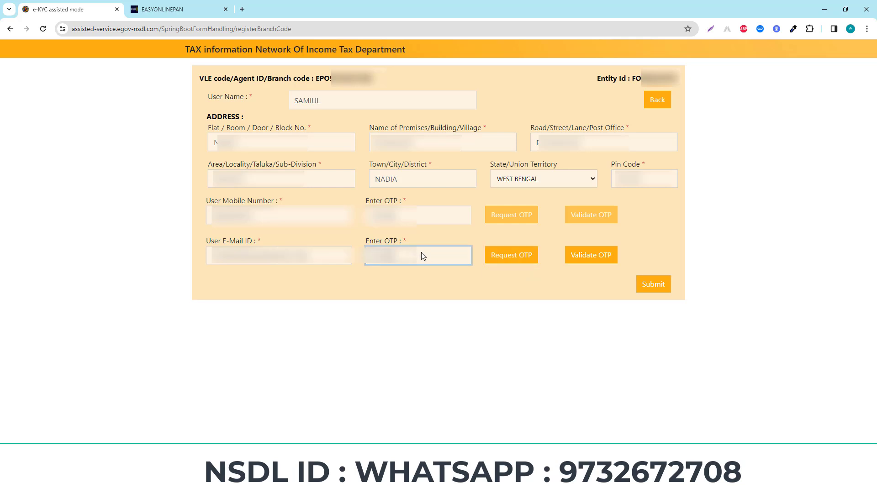
left_click(590, 255)
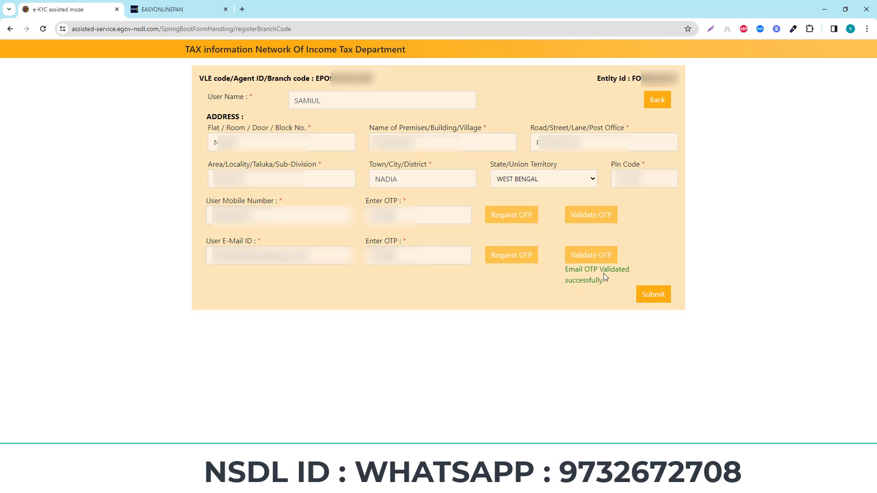
Submit and confirm the agent registration, then acknowledge the registered agent ID success message.
left_click(652, 302)
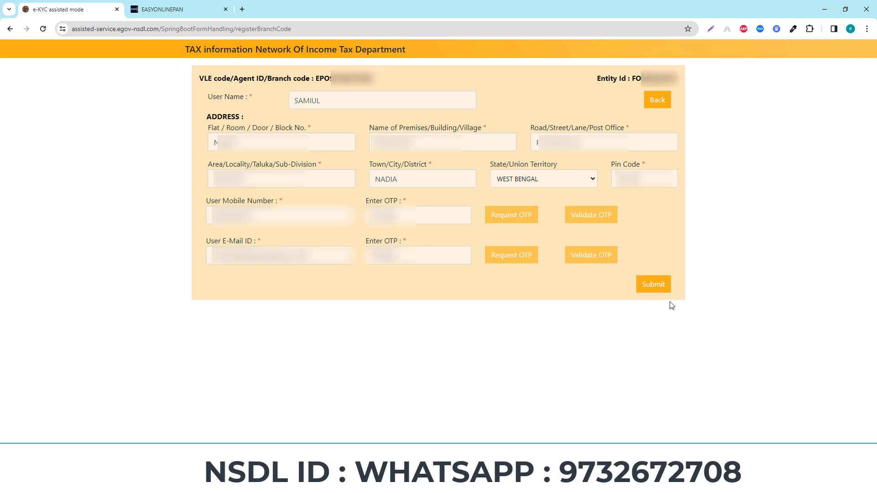
left_click(662, 290)
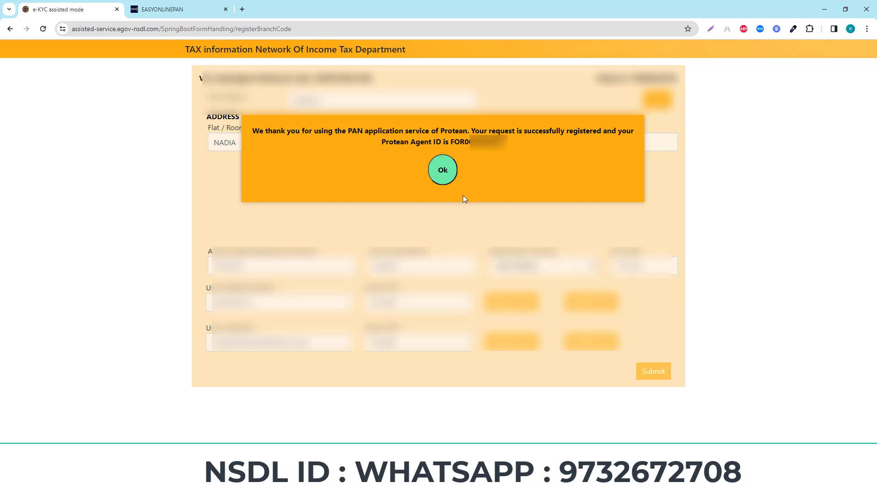
left_click_drag(298, 145, 649, 193)
left_click(444, 170)
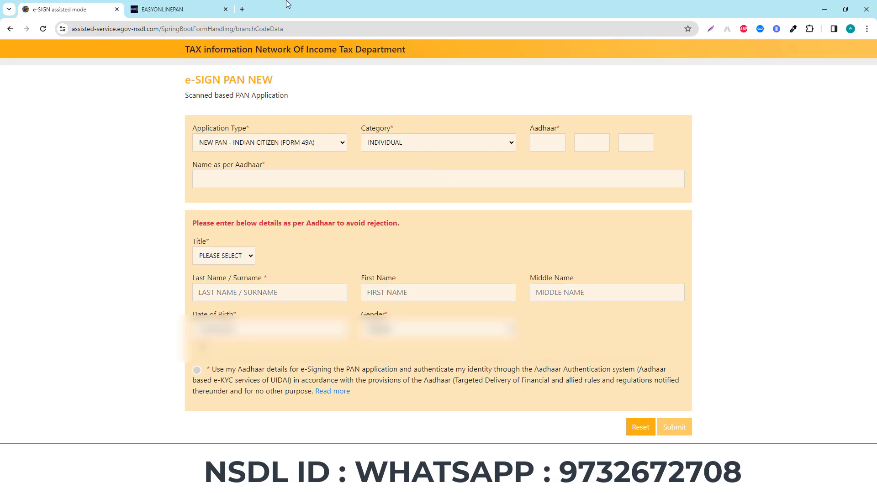
key("ctrl+shift+t")
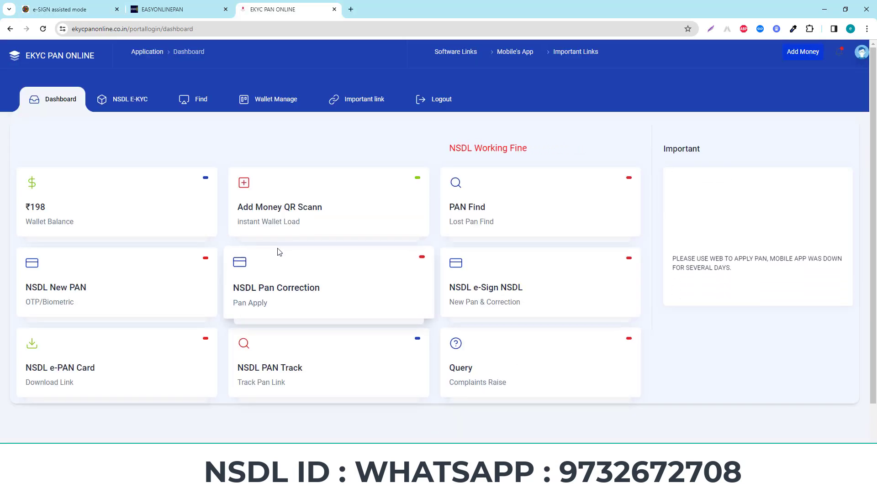
Reopen the NSDL e-Sign new PAN application and submit it, confirming the prompt.
left_click(491, 293)
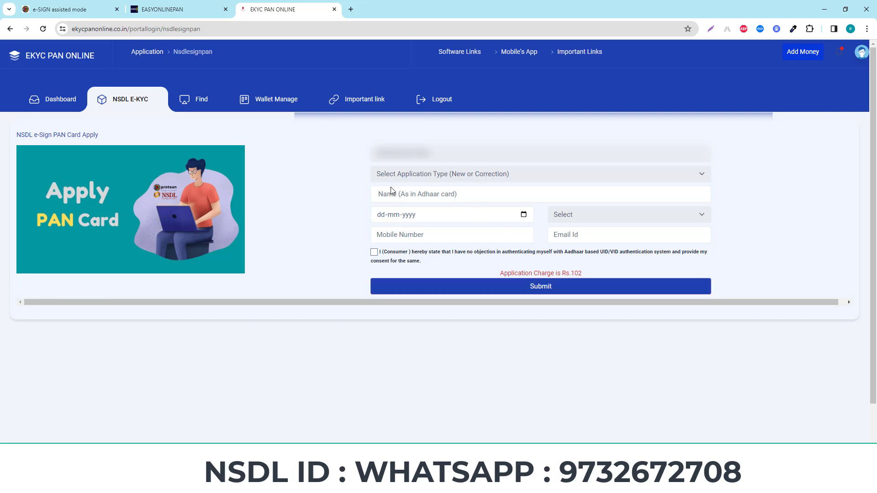
left_click(415, 198)
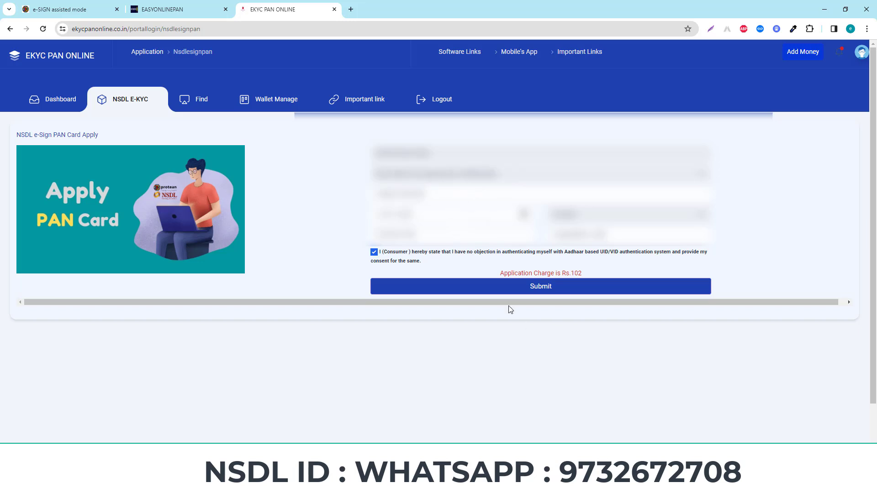
left_click(540, 289)
key("Return")
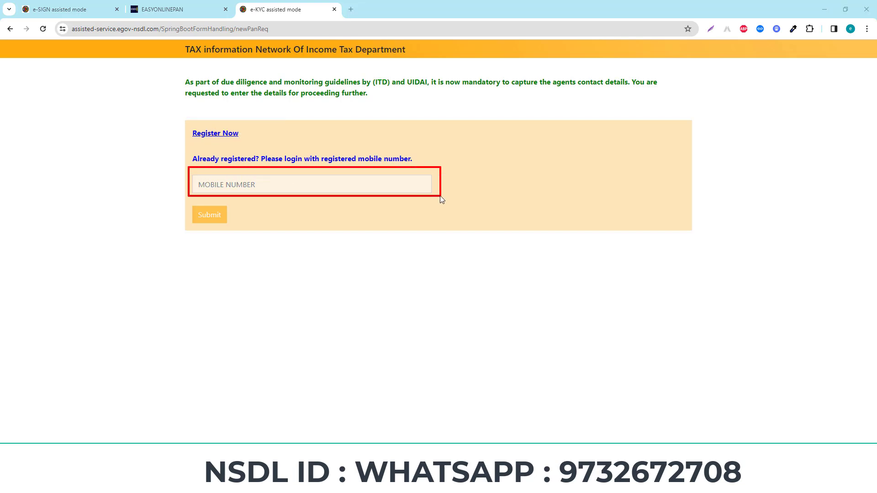
Log in with the agent's registered mobile number, entering and submitting the received login OTP.
left_click(268, 185)
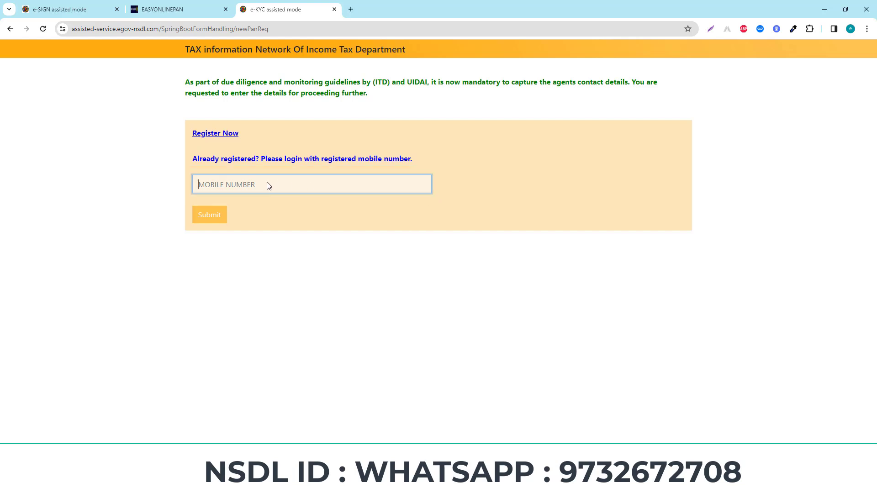
key("ctrl+v")
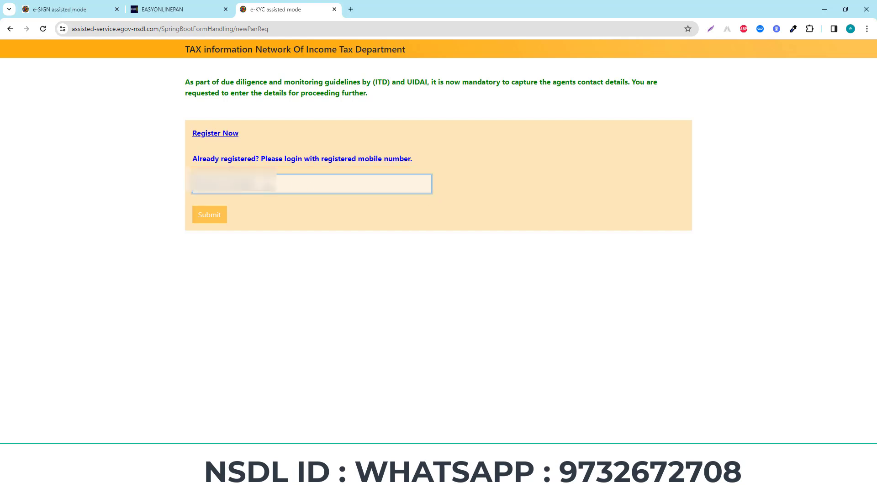
left_click(208, 219)
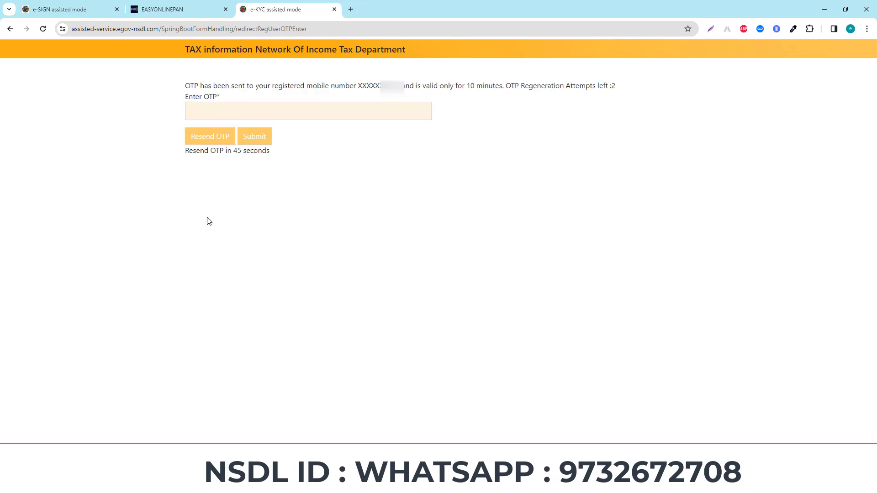
left_click(265, 115)
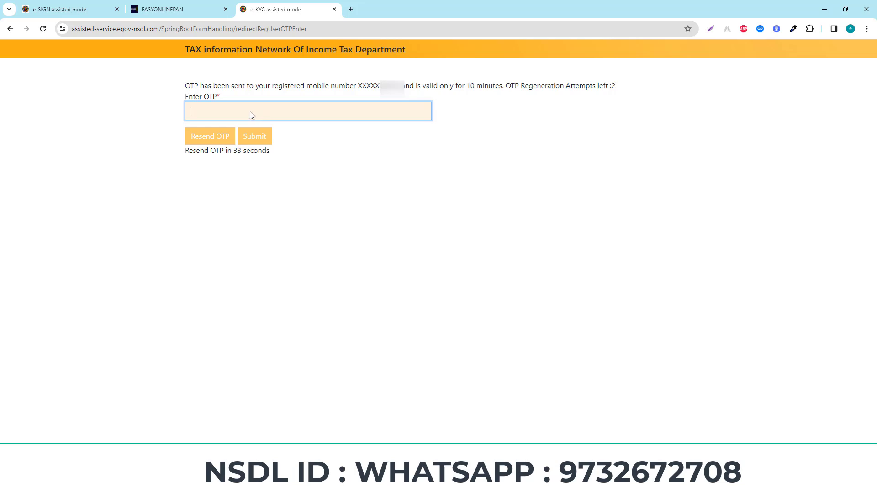
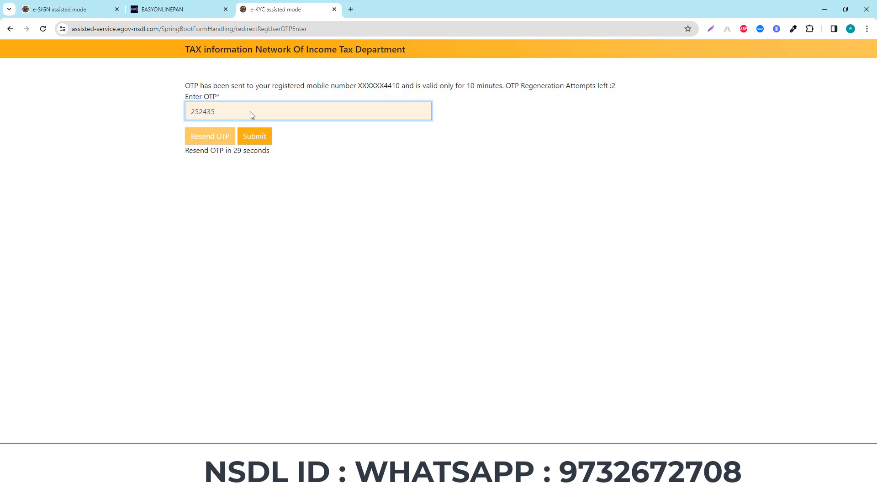
left_click(261, 136)
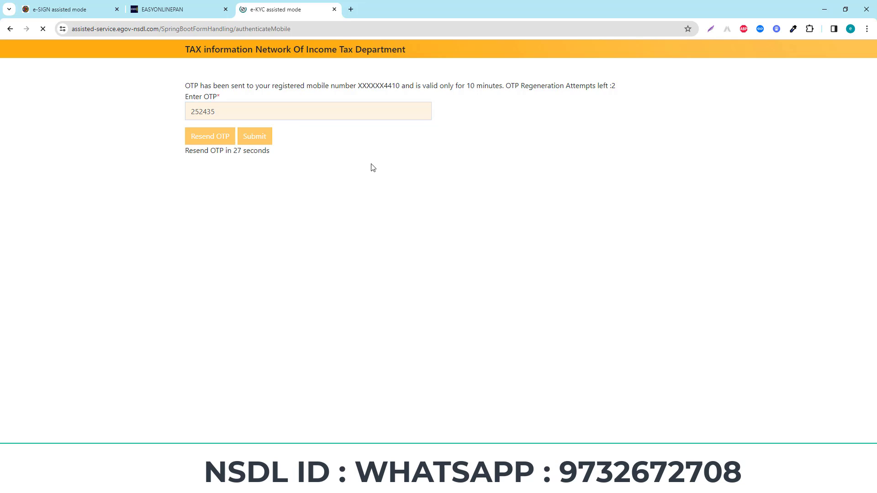